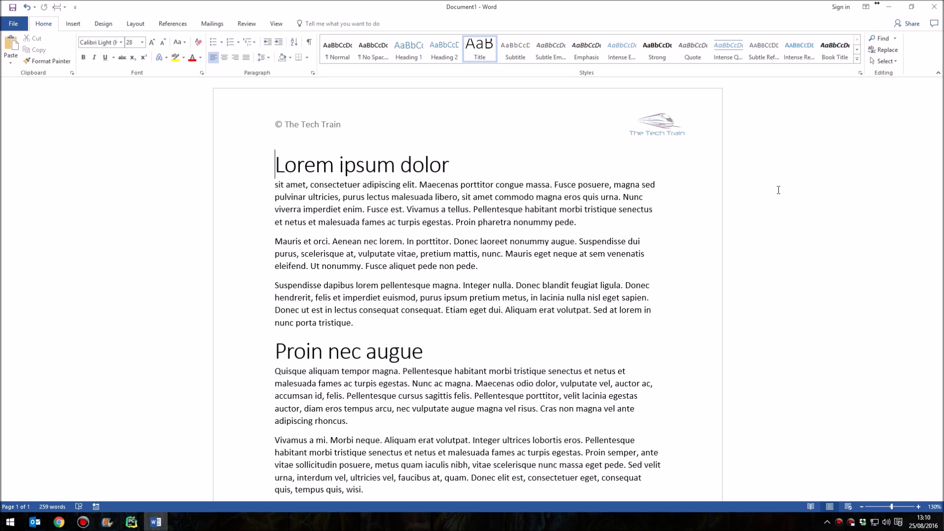
Open the header and close it twice, leaving the cursor at the title start
click(301, 127)
double_click(301, 128)
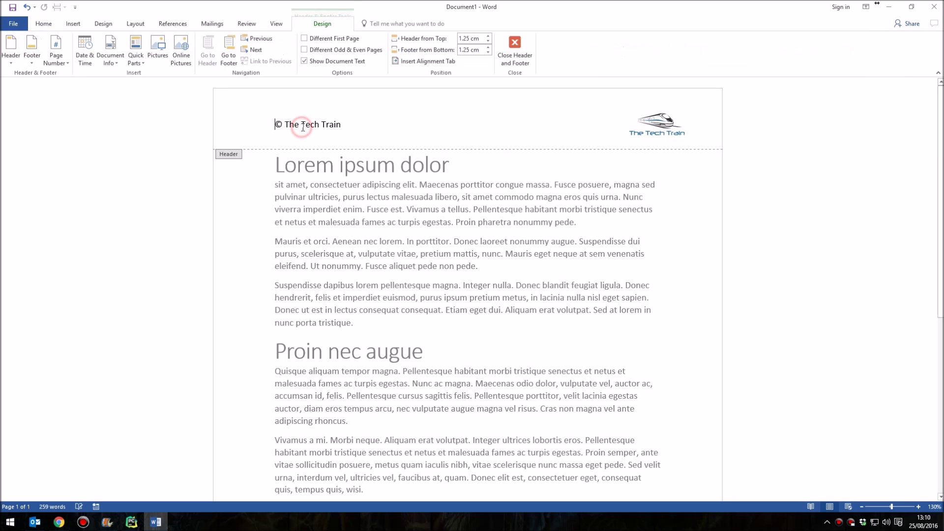
click(516, 55)
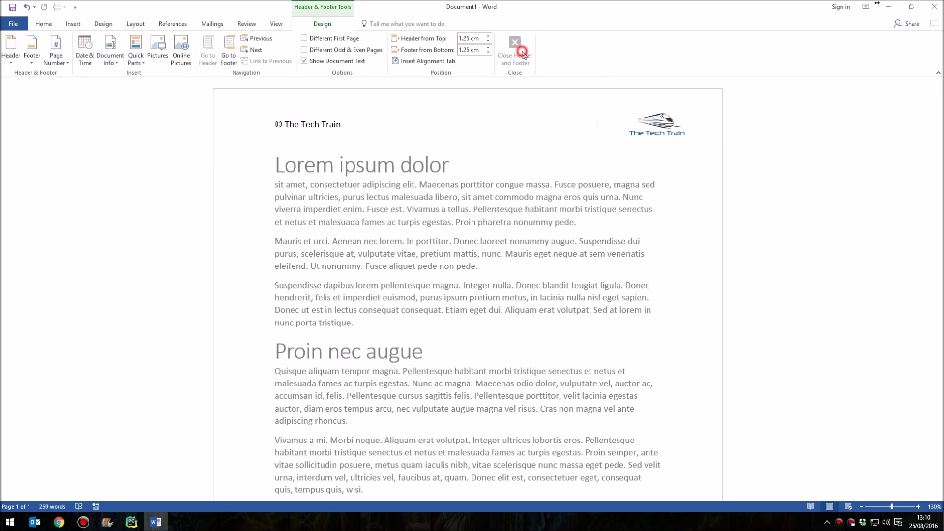
click(276, 166)
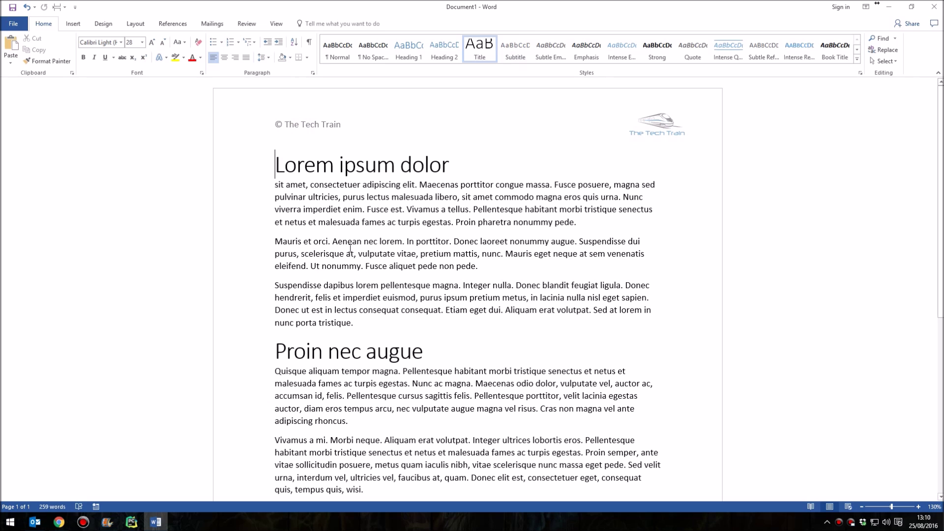
double_click(317, 124)
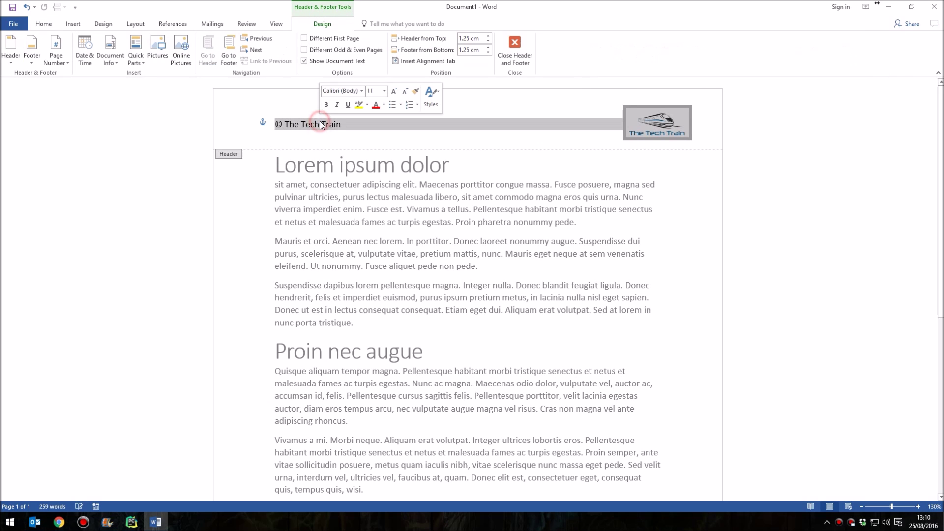
click(317, 124)
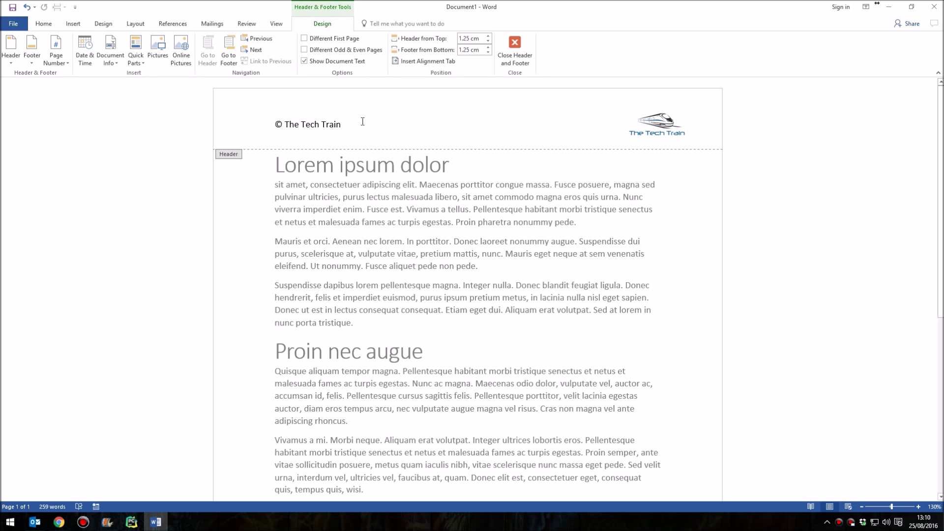
click(515, 49)
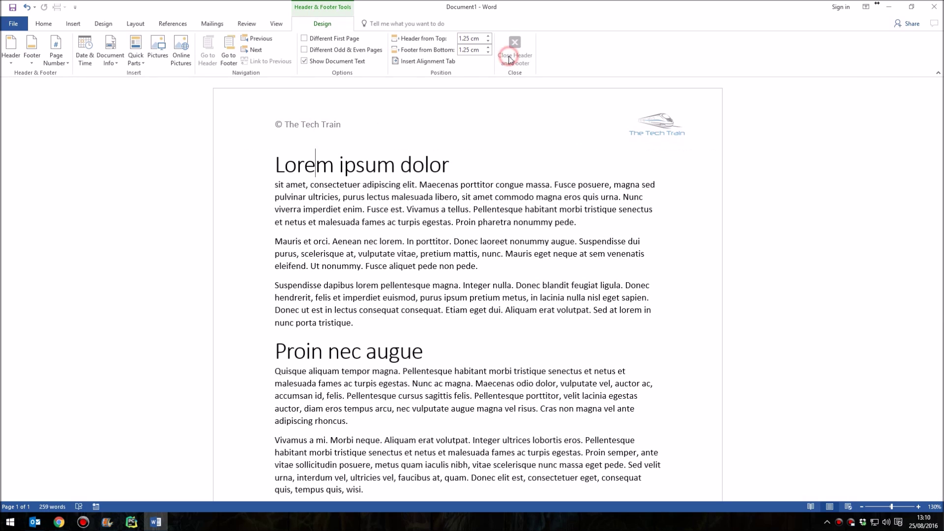
click(278, 166)
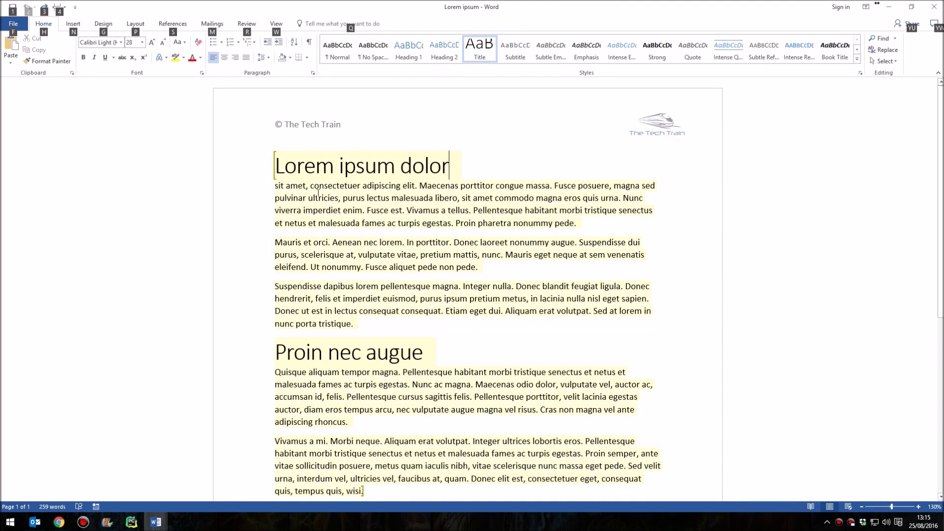
Try selecting the header line and the words Tech, Train and The in the locked header
double_click(315, 128)
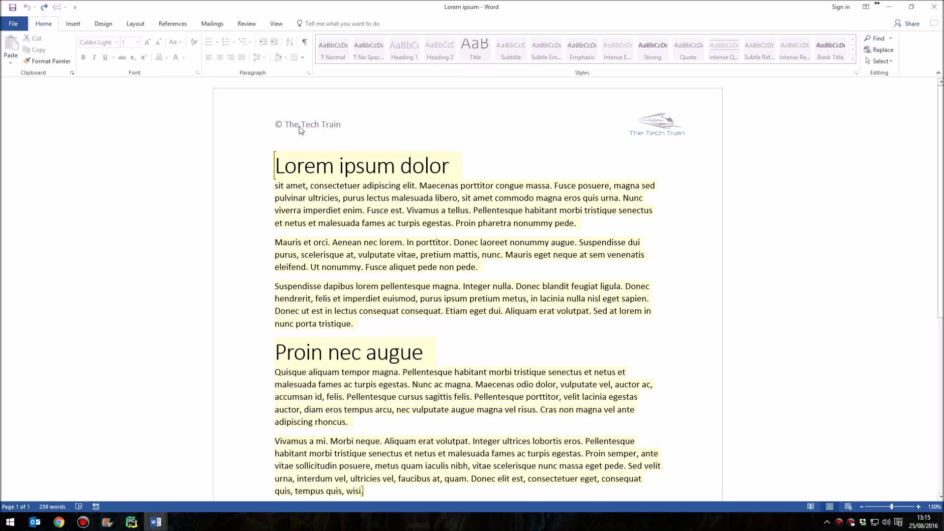
double_click(343, 124)
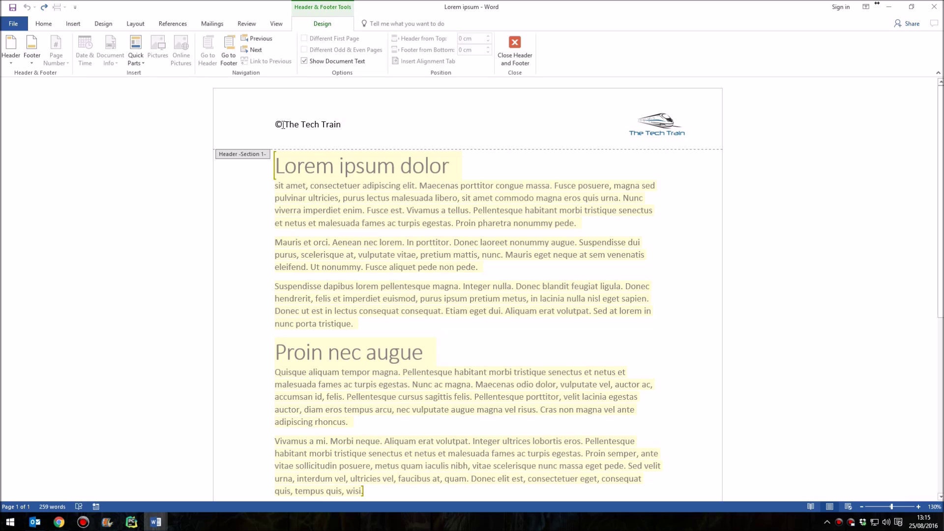
triple_click(335, 124)
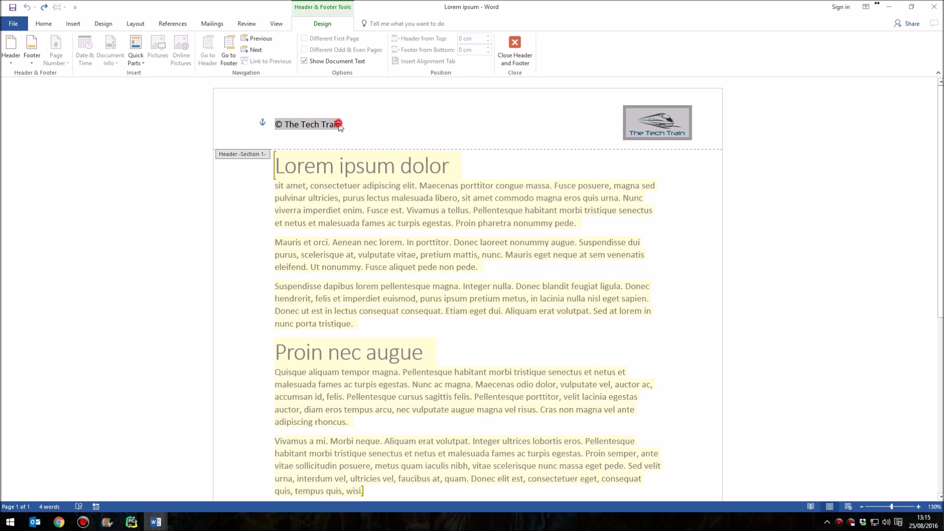
click(305, 124)
double_click(305, 125)
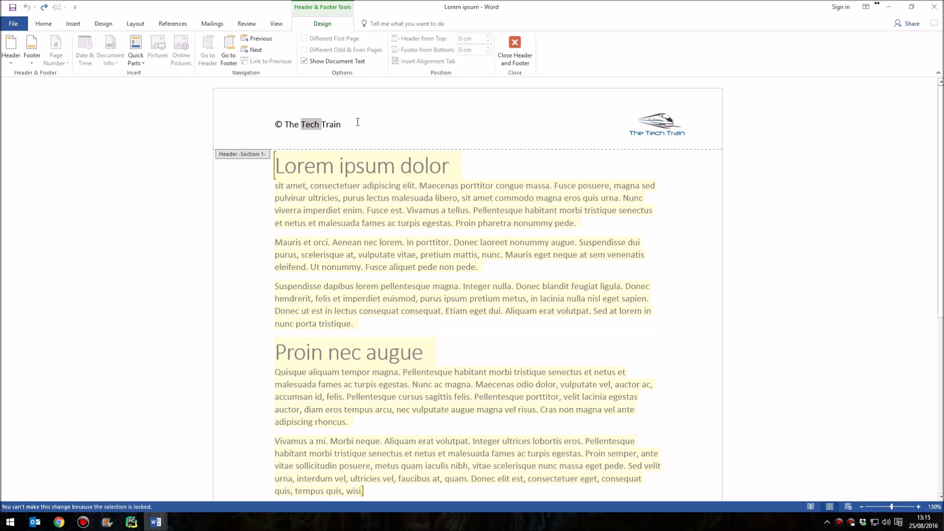
double_click(331, 125)
click(330, 124)
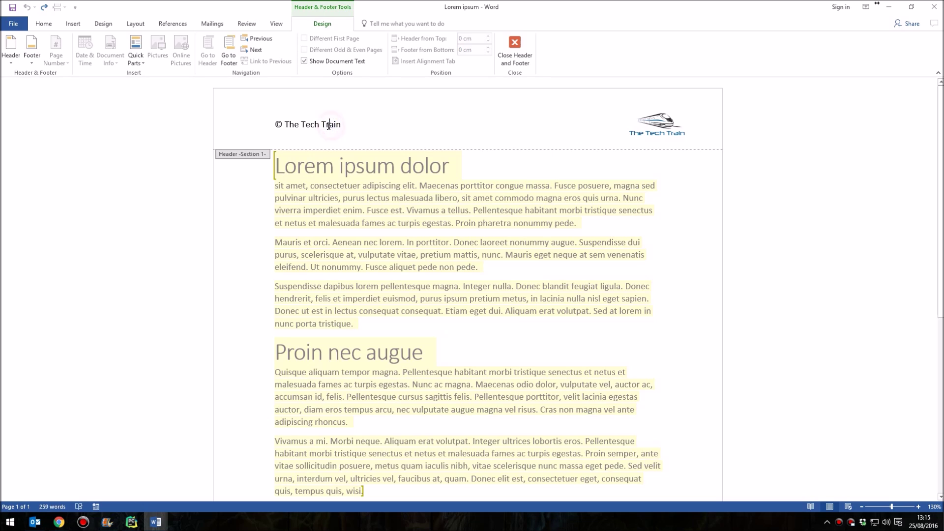
double_click(294, 124)
click(313, 124)
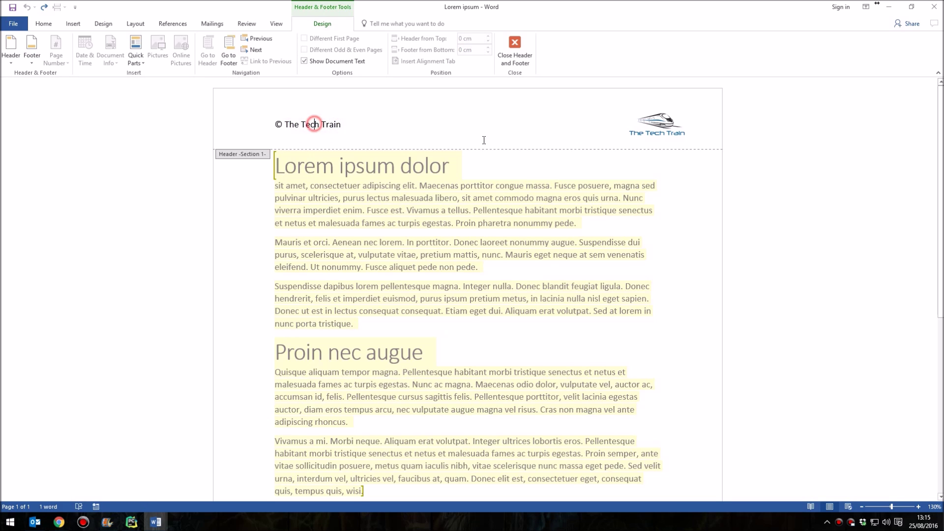
Try resizing the locked train logo, then close the header
click(667, 129)
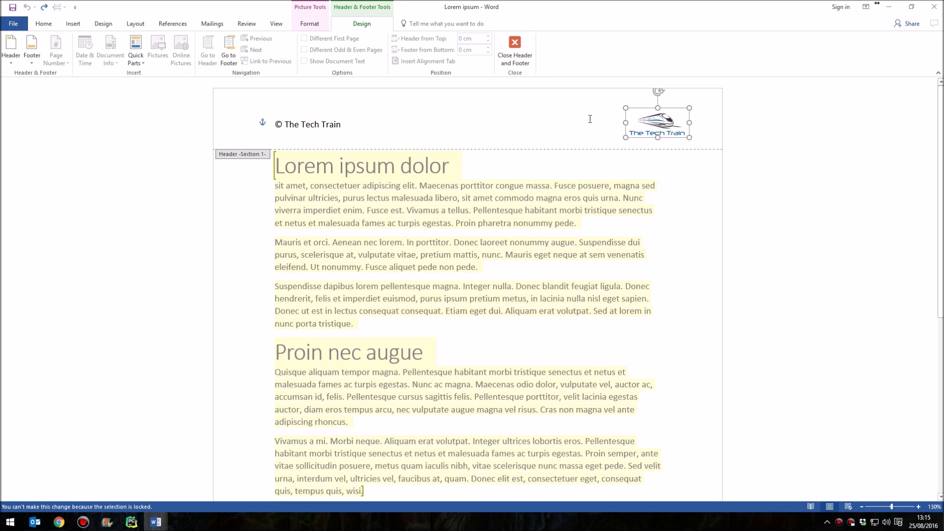
drag(627, 139, 572, 156)
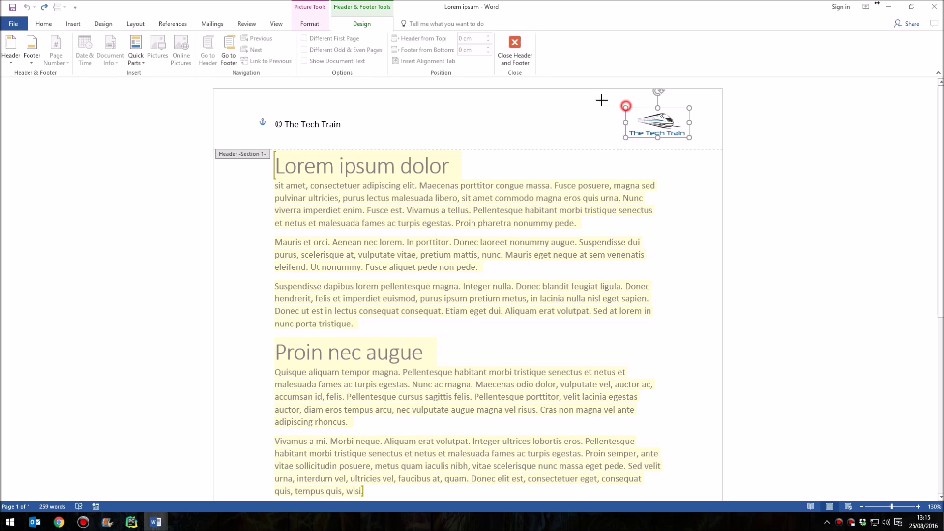
click(552, 109)
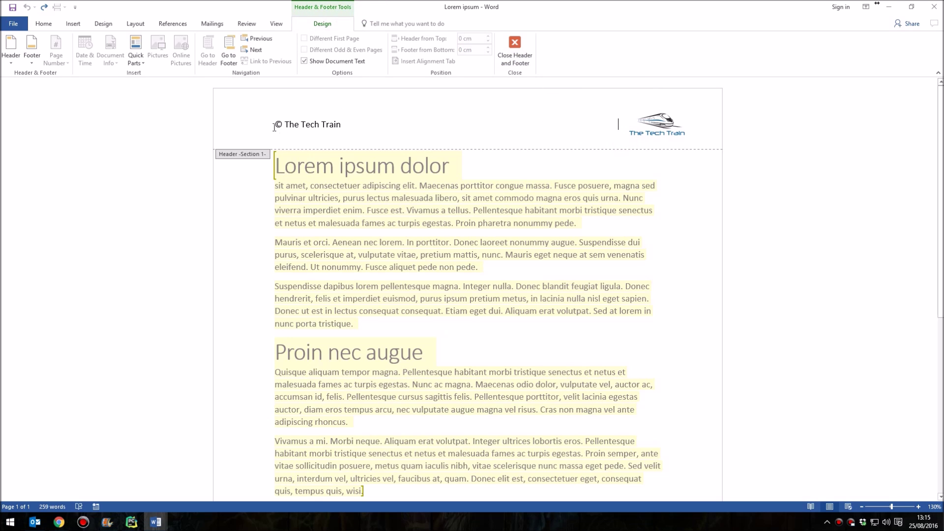
click(515, 56)
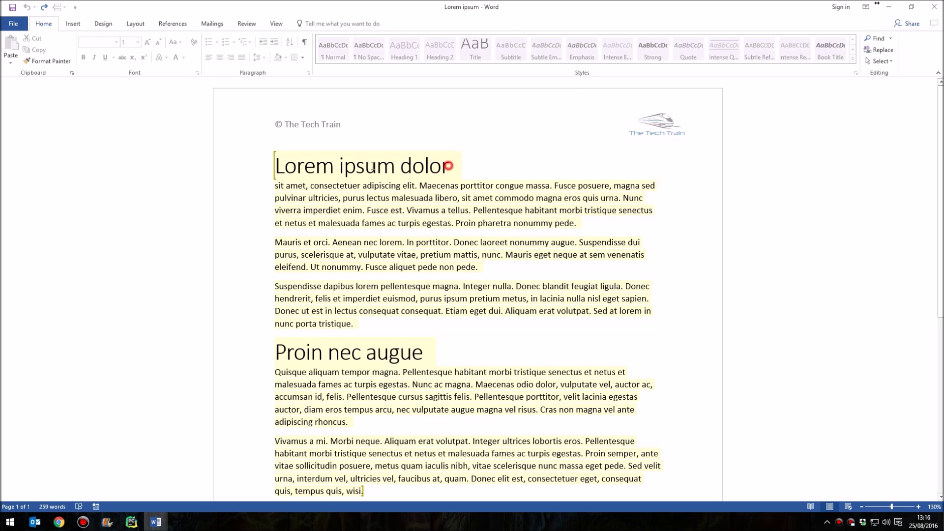
Overwrite the Lorem ipsum dolor title with 'Anything I want' and the Mauris et orci paragraph with 'Hello'
drag(447, 164, 291, 169)
text(A)
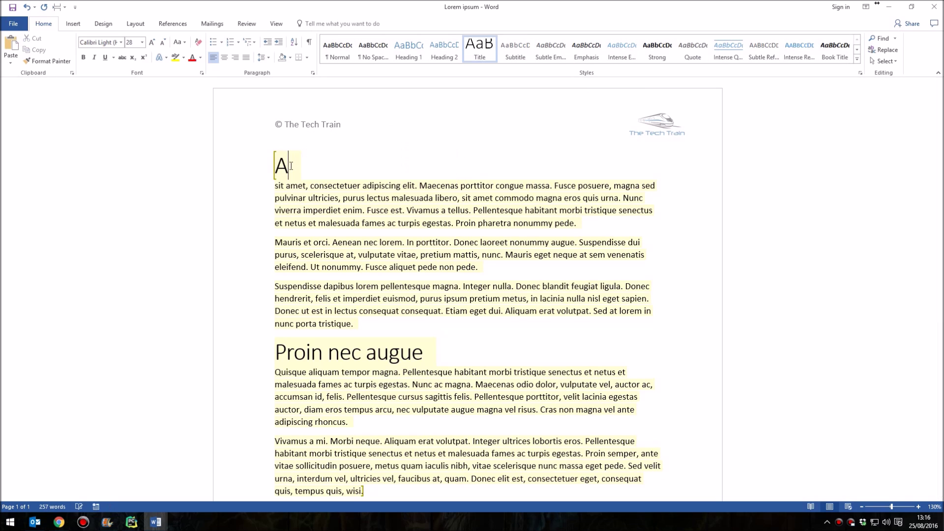
text(nything I want)
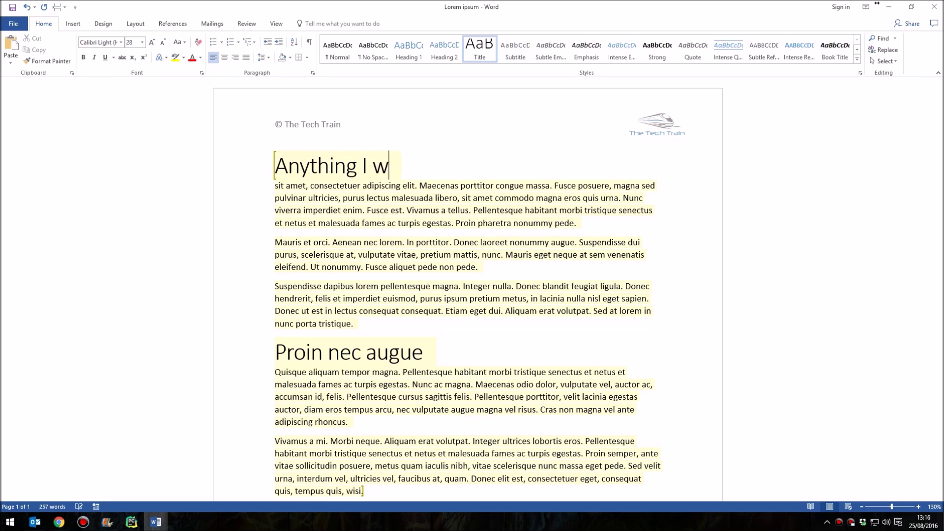
triple_click(311, 251)
text(Hello)
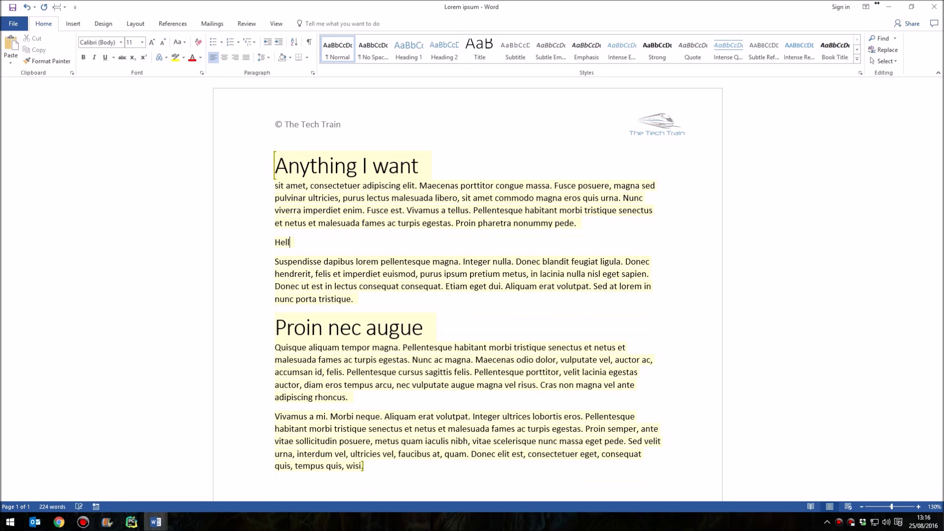
click(349, 239)
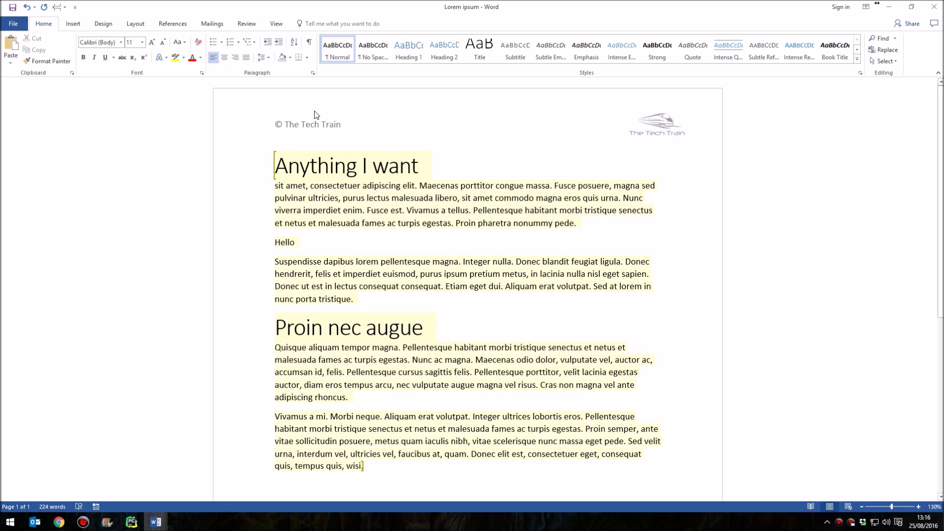
click(276, 23)
click(426, 55)
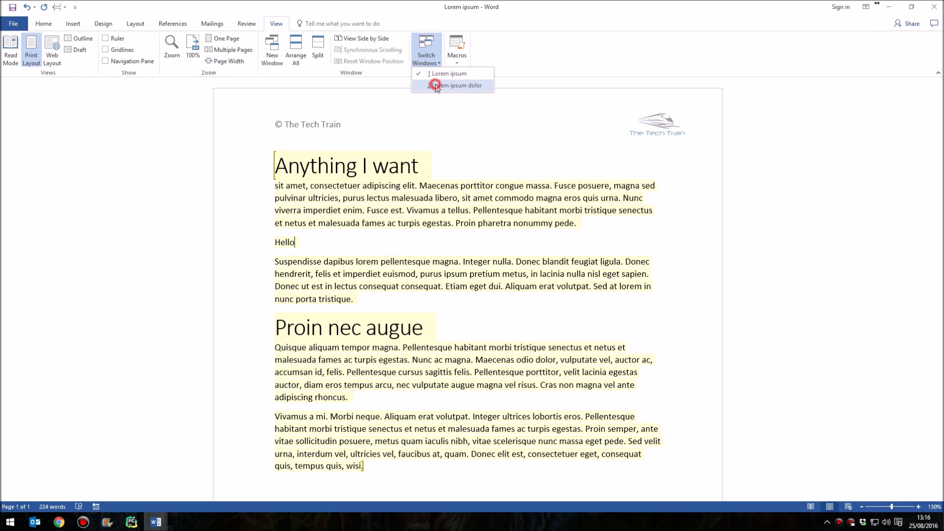
click(443, 85)
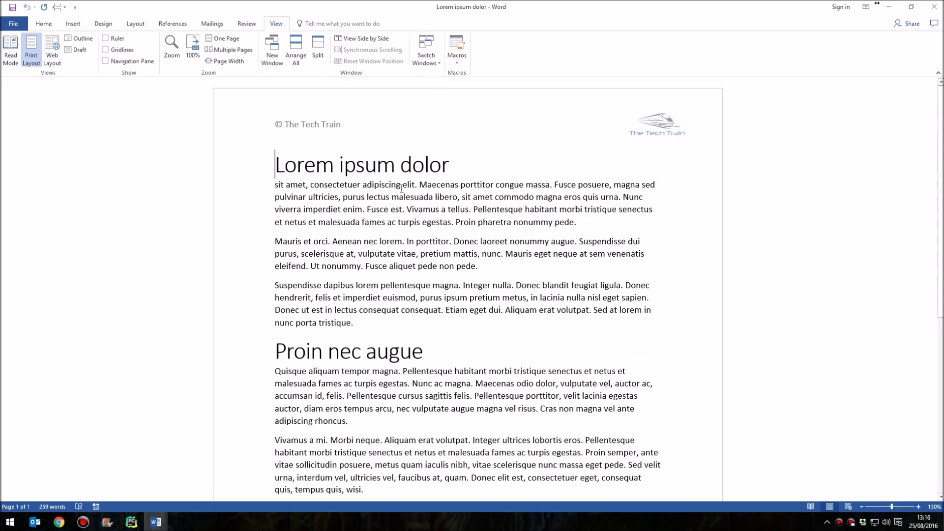
double_click(329, 129)
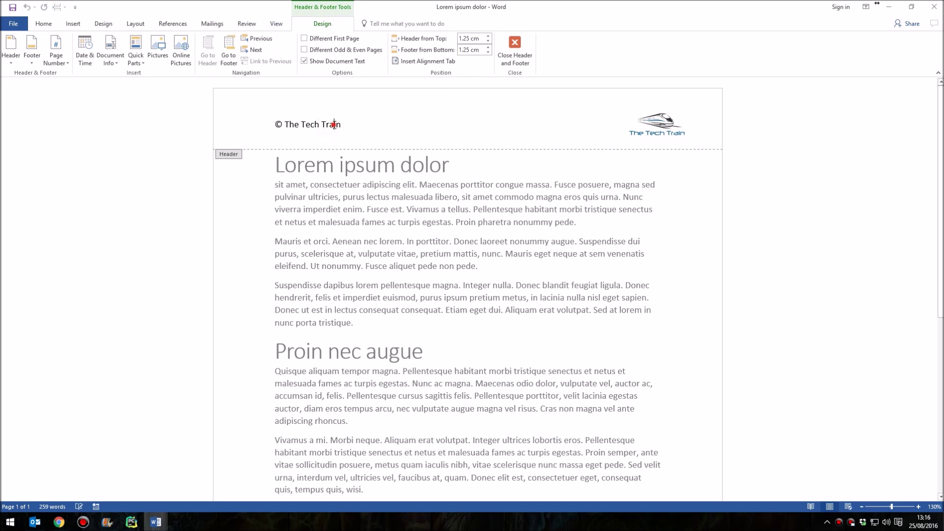
double_click(329, 127)
text(gregergegeg)
key(ctrl+z)
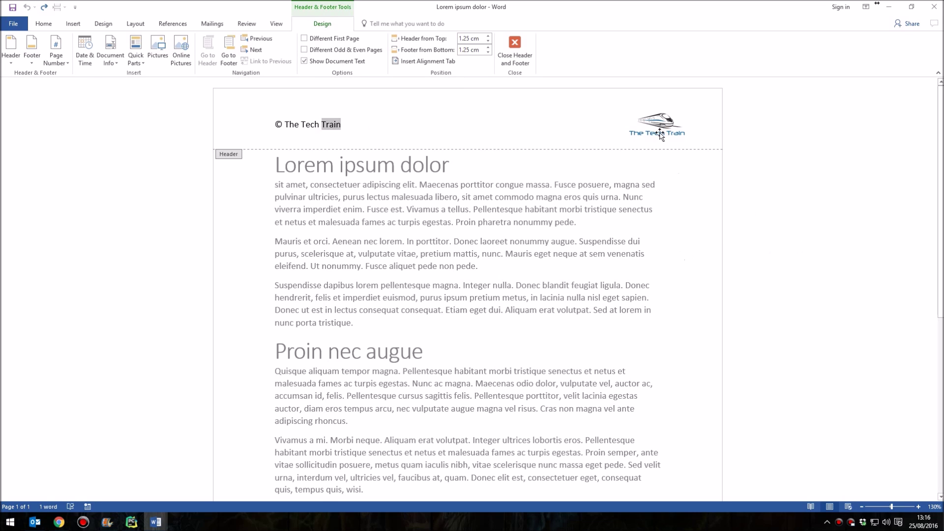
click(661, 132)
key(Delete)
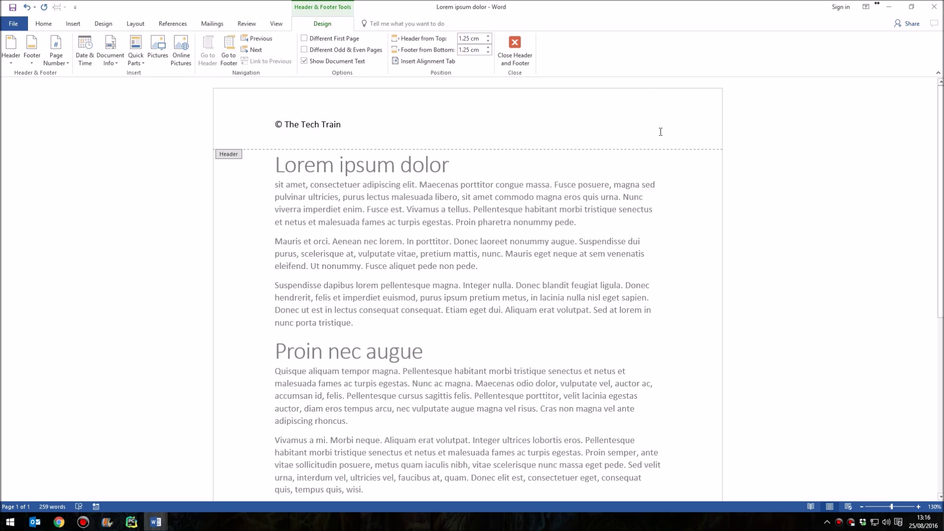
key(ctrl+z)
click(518, 46)
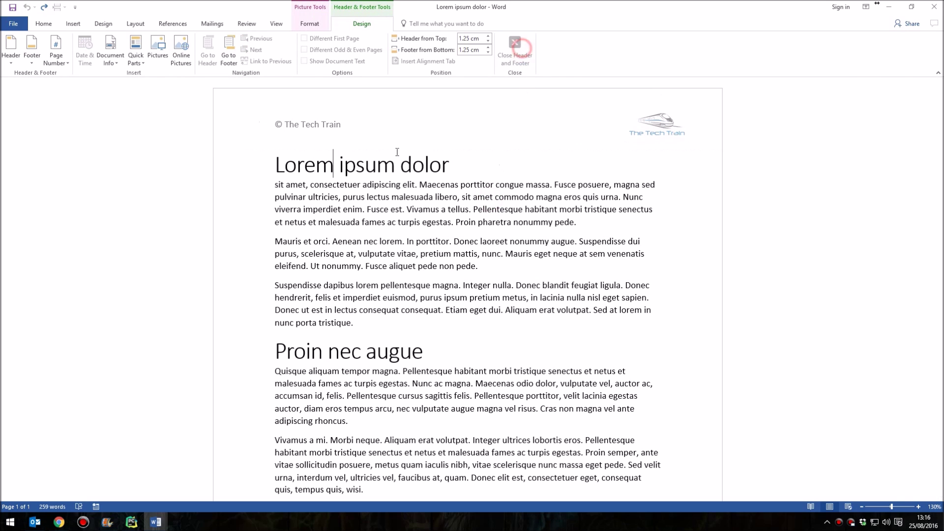
click(274, 163)
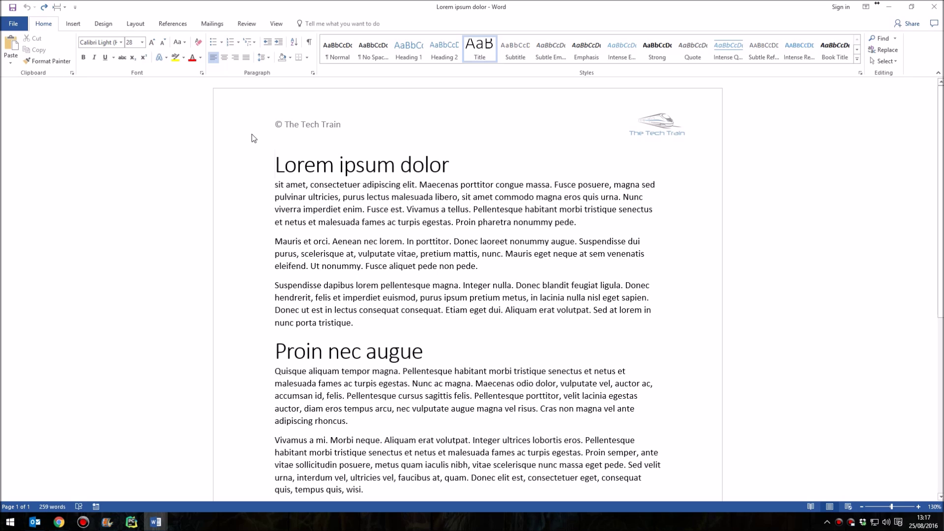
Add a Continuous section break from Layout > Breaks before the heading
click(135, 25)
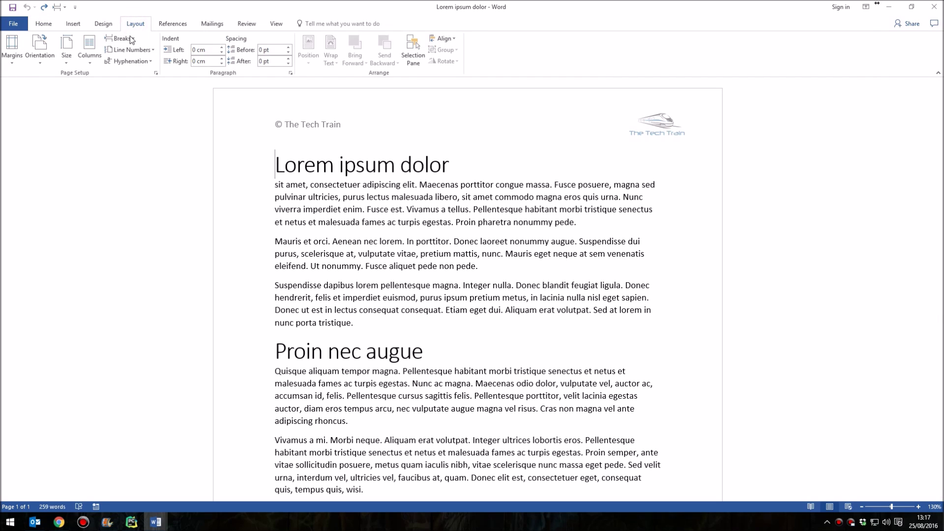
click(129, 41)
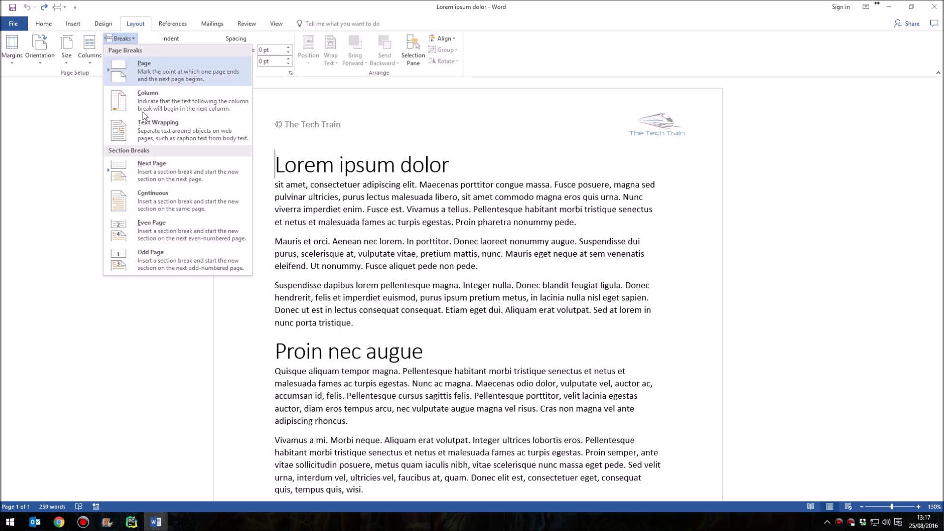
click(193, 196)
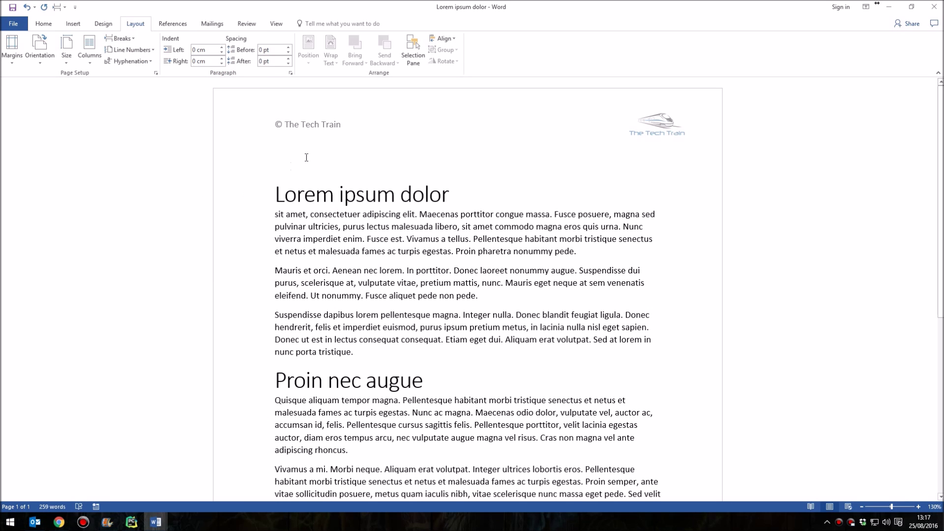
With formatting marks shown, set the Section Break line to font size 1, then hide the marks
click(324, 167)
click(46, 24)
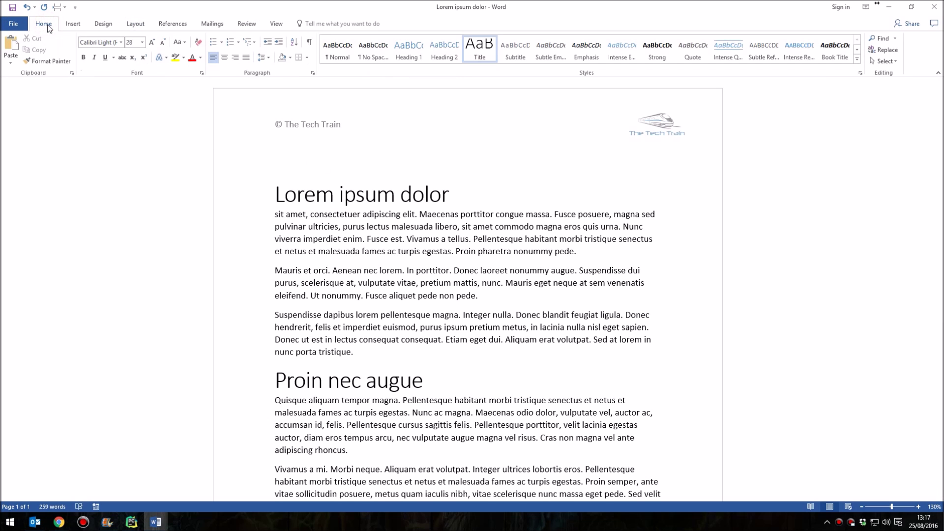
click(308, 43)
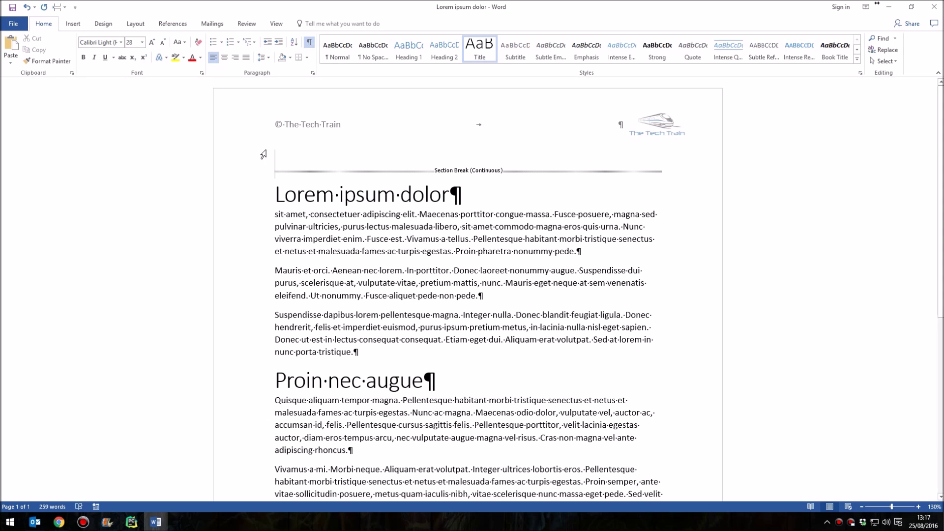
click(248, 164)
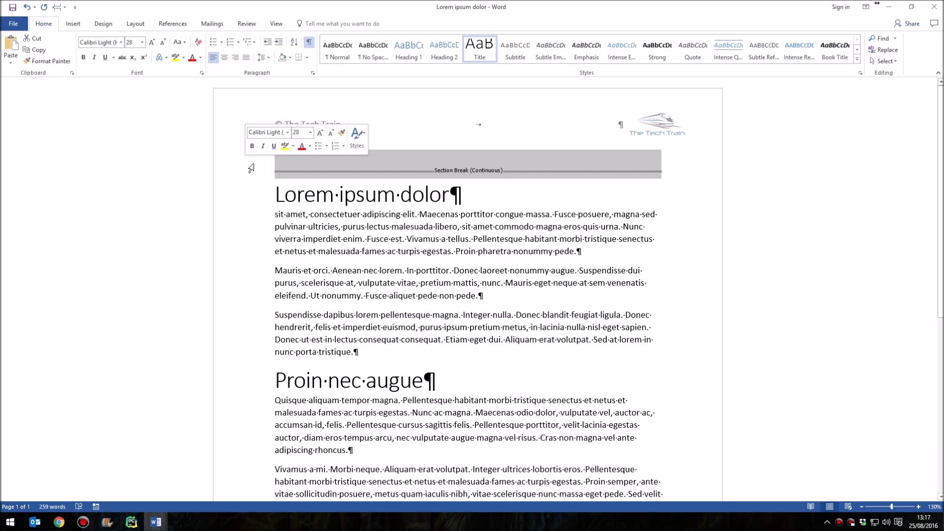
click(133, 41)
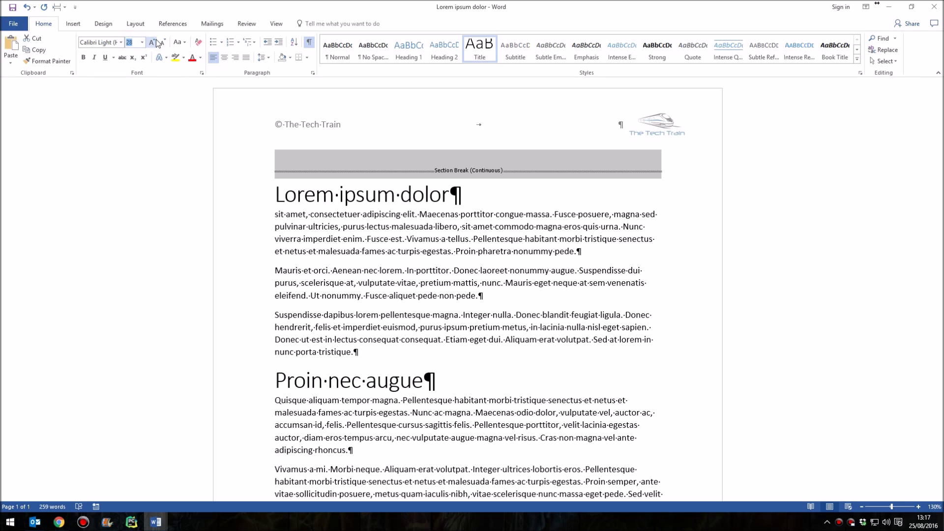
key(Return)
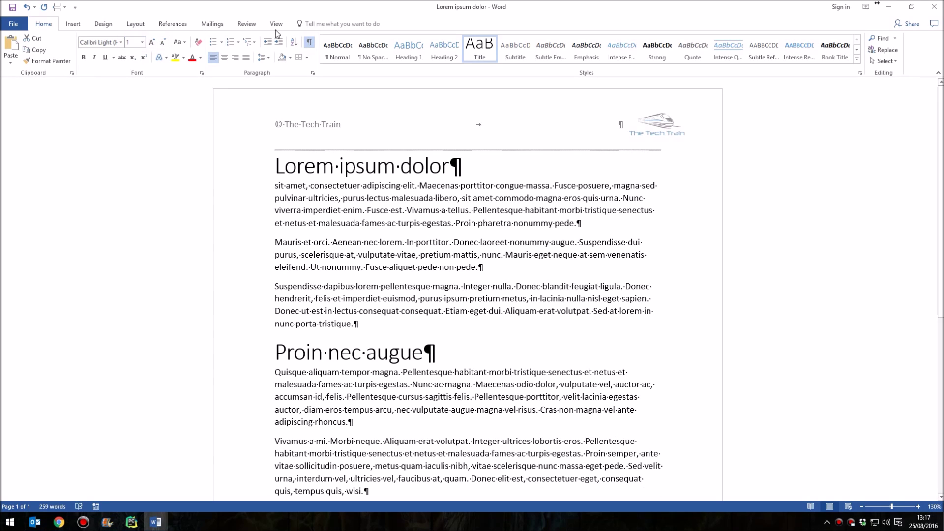
click(309, 42)
click(358, 255)
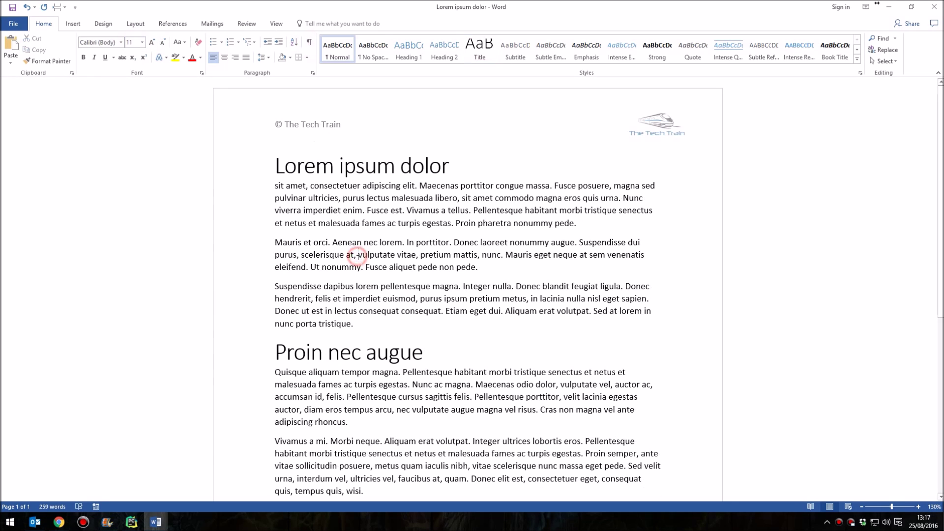
click(338, 202)
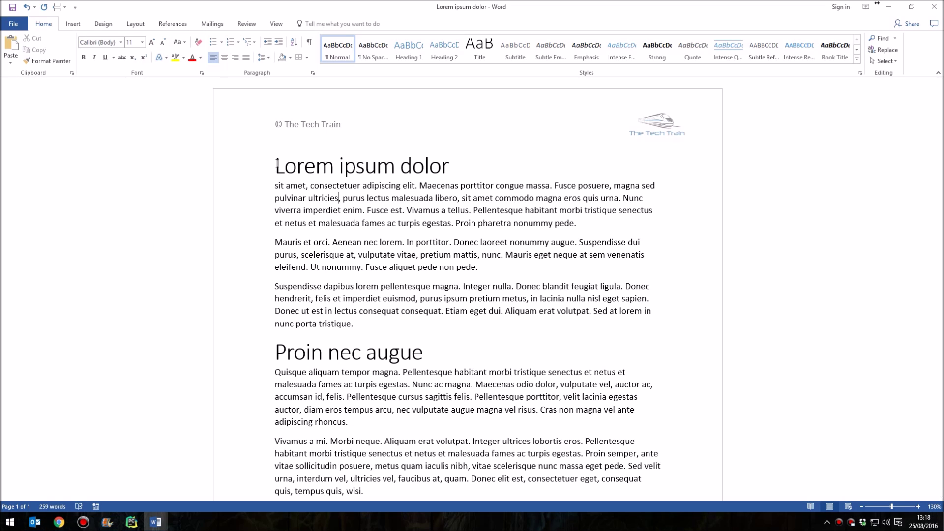
click(14, 24)
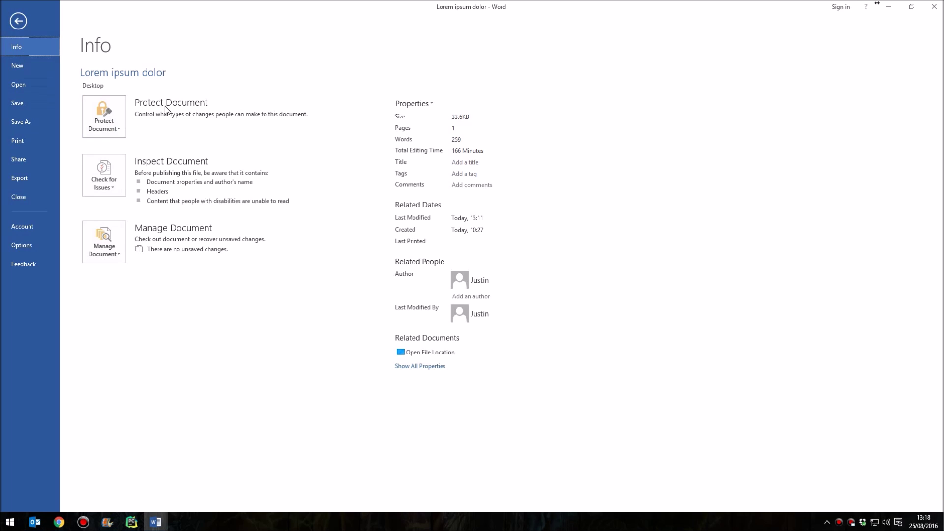
Choose Protect Document > Restrict Editing on the File Info page
click(113, 119)
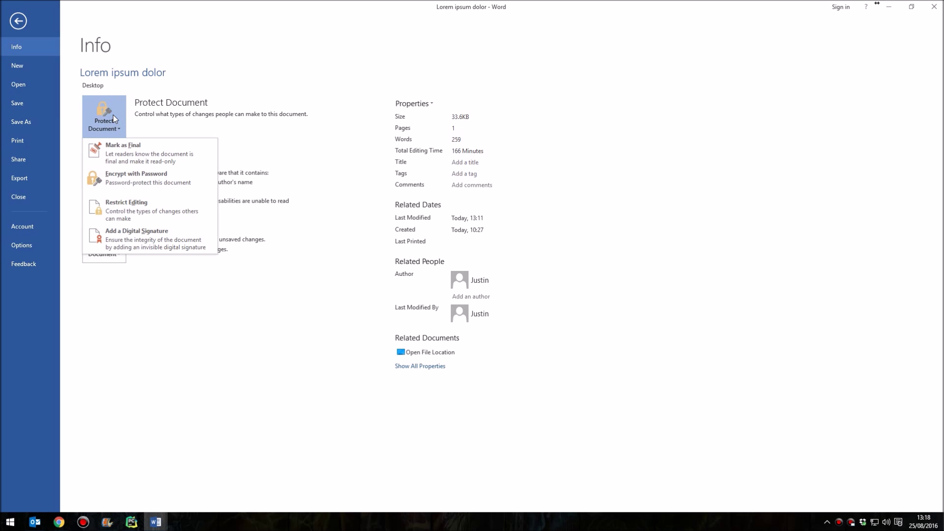
click(172, 205)
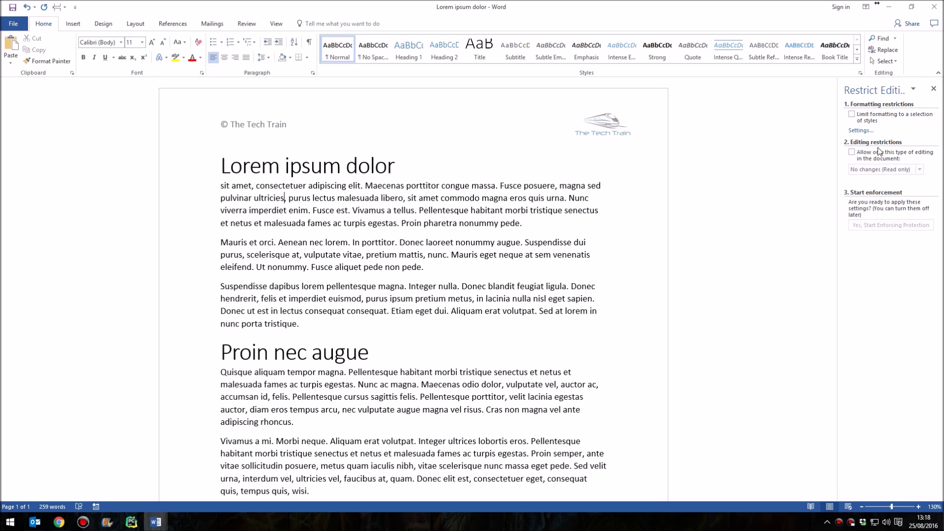
Tick 'Allow only this type of editing' and keep No changes (Read only) as the restriction
click(852, 154)
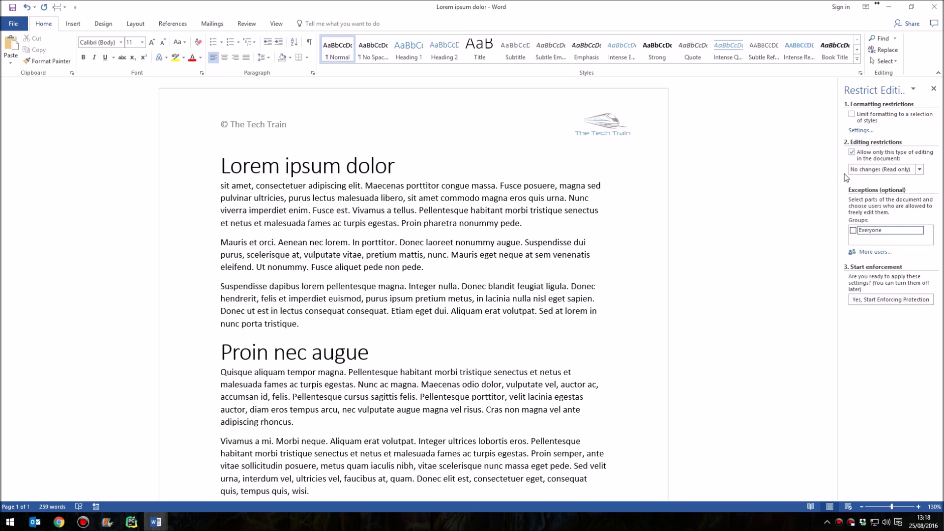
click(901, 172)
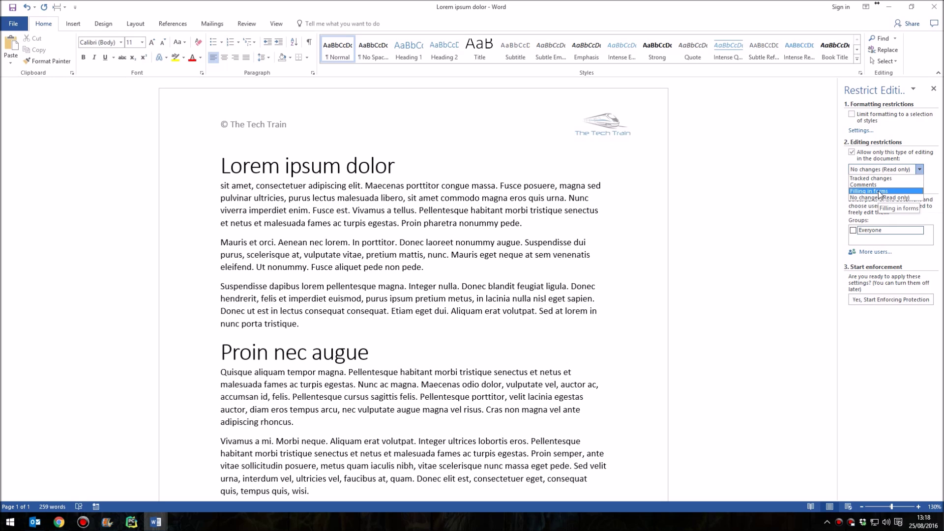
click(886, 170)
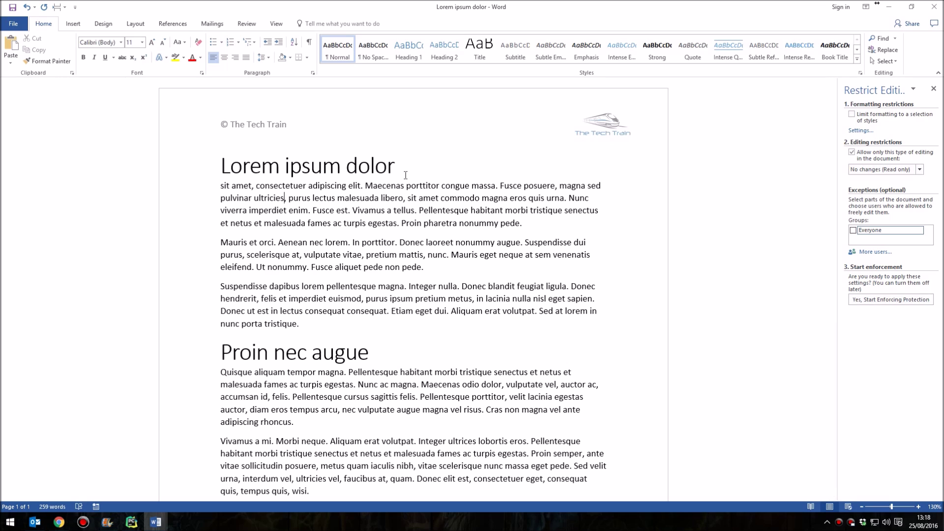
click(290, 170)
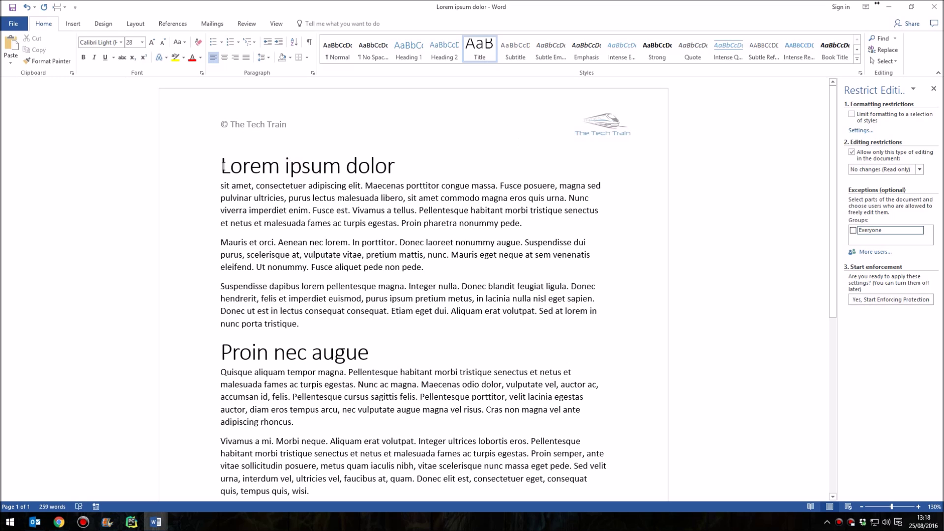
drag(222, 166, 293, 268)
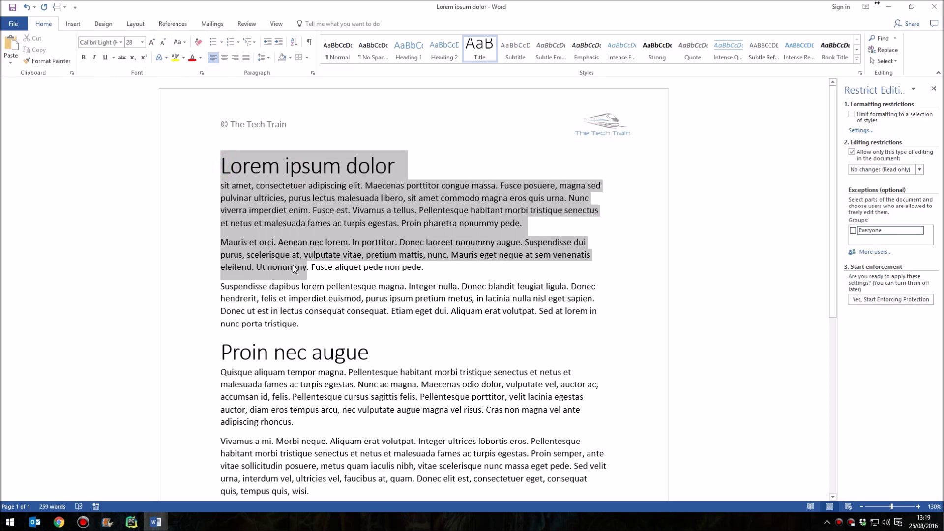
Select the whole body from the title to the last paragraph and tick Everyone under Exceptions
click(328, 199)
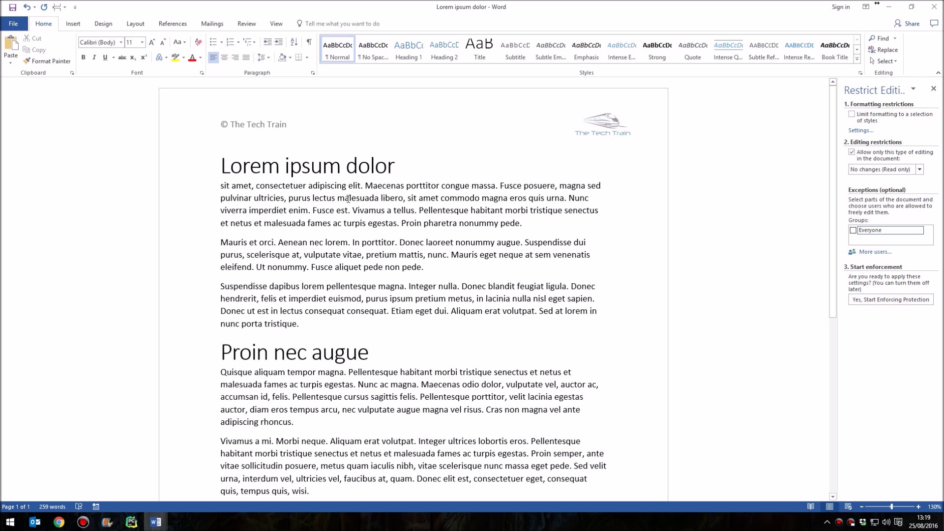
click(223, 169)
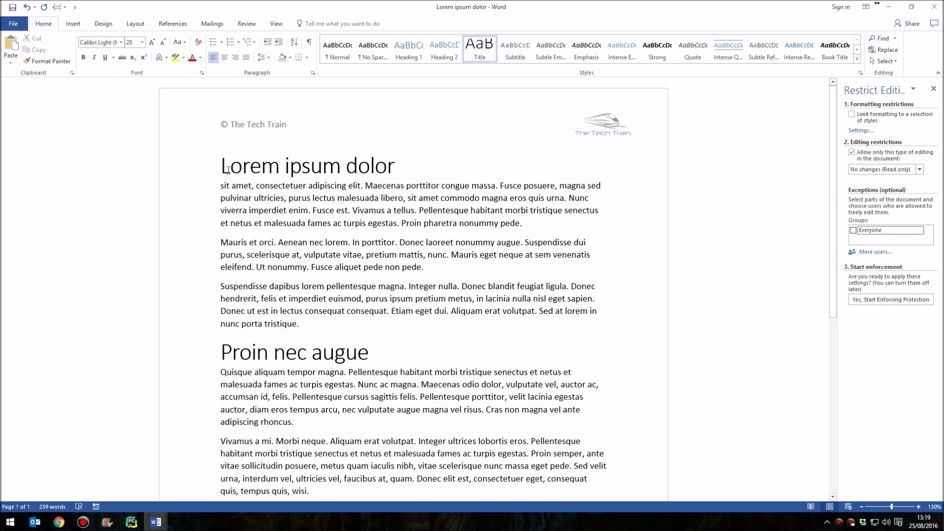
drag(223, 169, 360, 348)
scroll(337, 363, down, 4)
scroll(360, 343, up, 5)
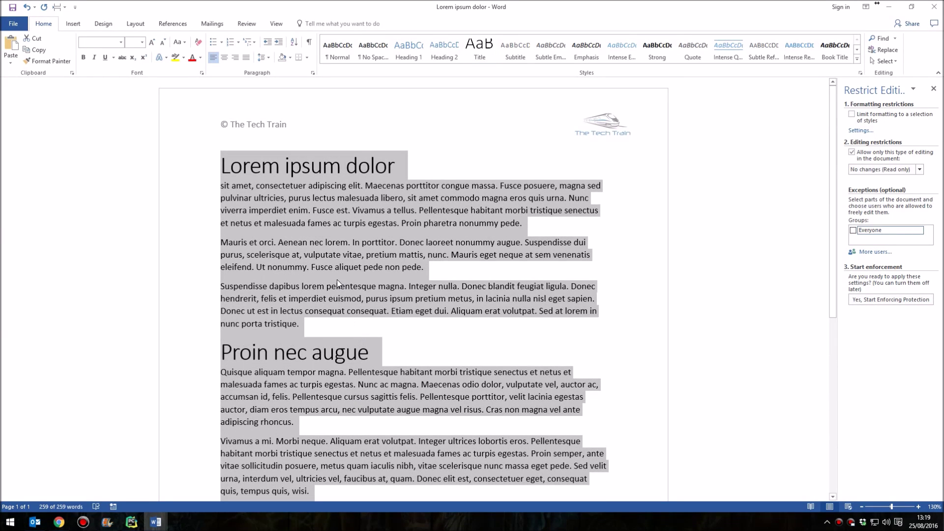
click(225, 167)
drag(225, 167, 366, 426)
scroll(387, 291, up, 3)
click(853, 230)
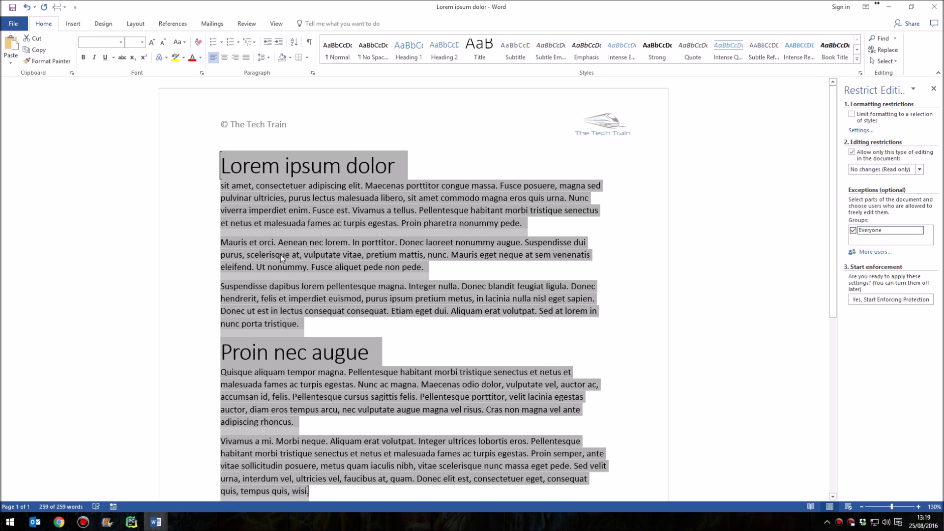
click(251, 207)
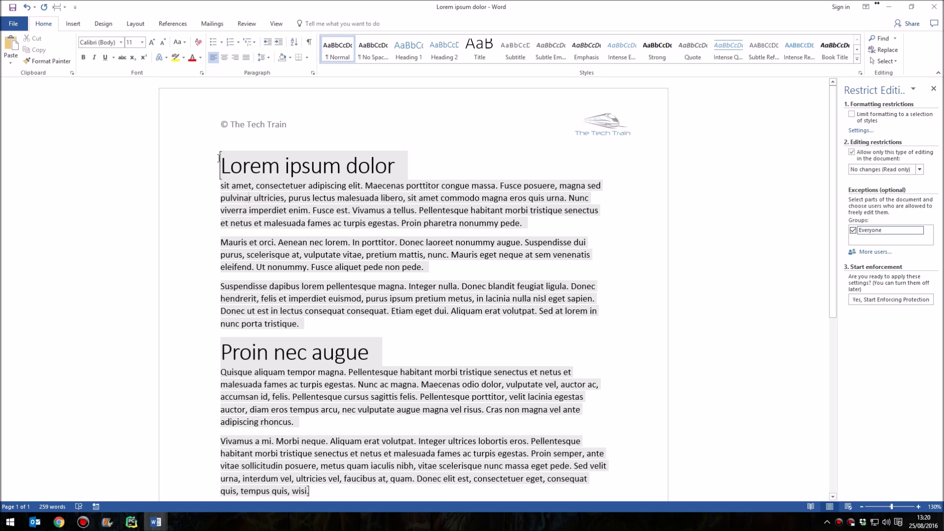
click(220, 172)
Start enforcing protection, entering and confirming the document password
click(886, 300)
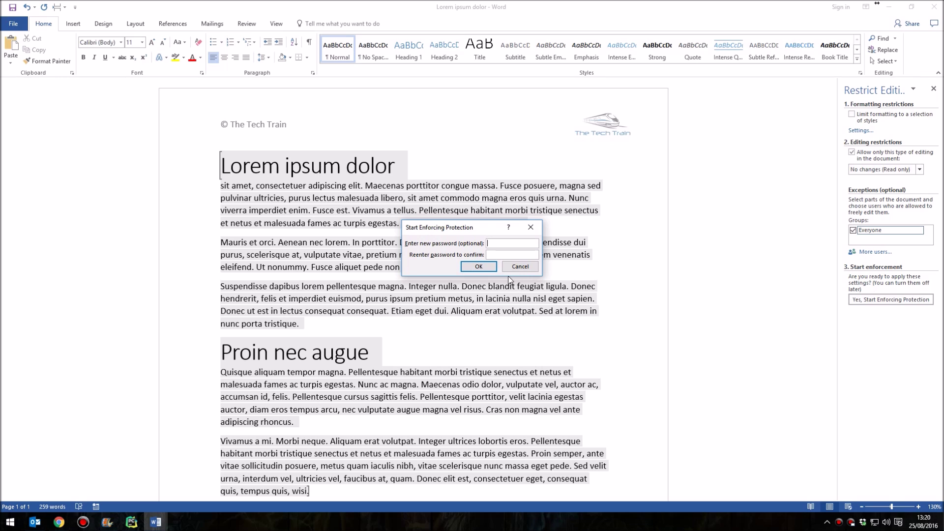
text(pa)
click(508, 256)
text(pa)
click(488, 268)
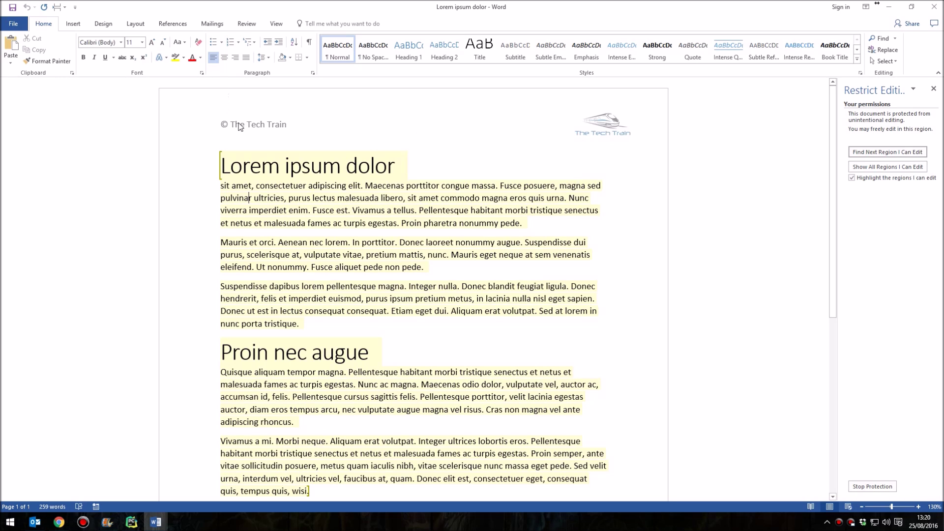
Under protection, replace the title with 'I can still type whatever I want' and the Mauris et orci paragraph with 'Hello'
triple_click(266, 171)
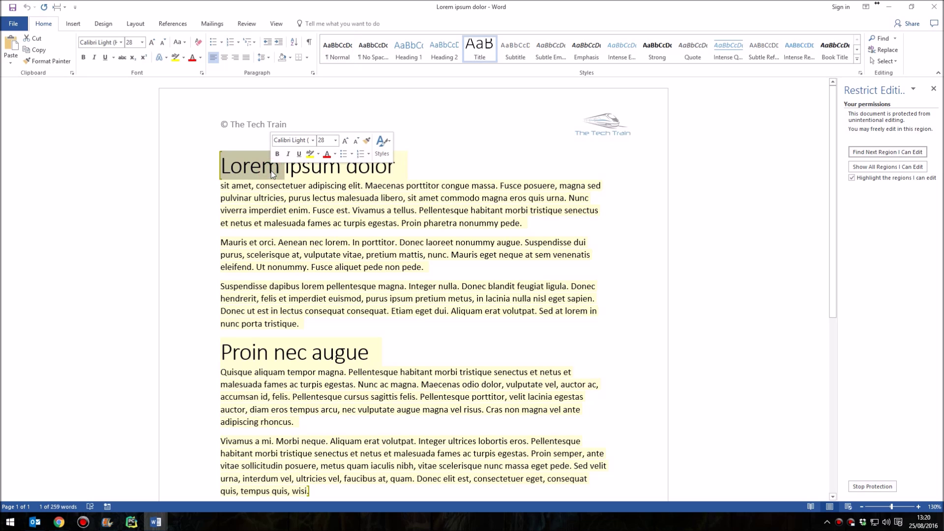
double_click(268, 171)
triple_click(270, 171)
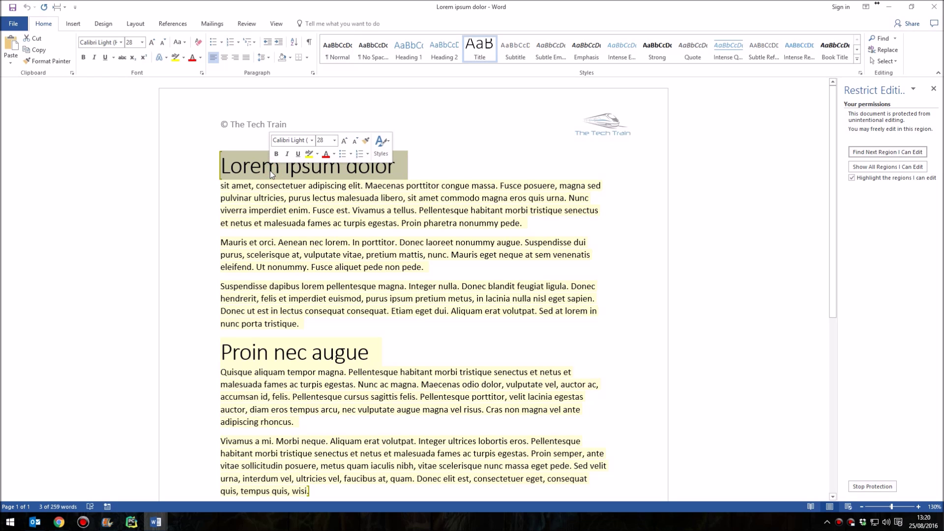
text(I can s)
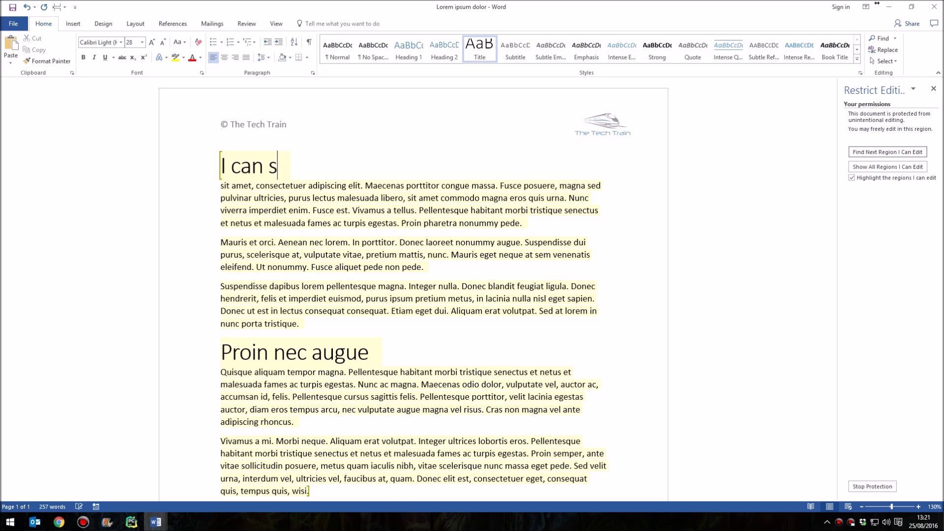
text(till type whatever I want)
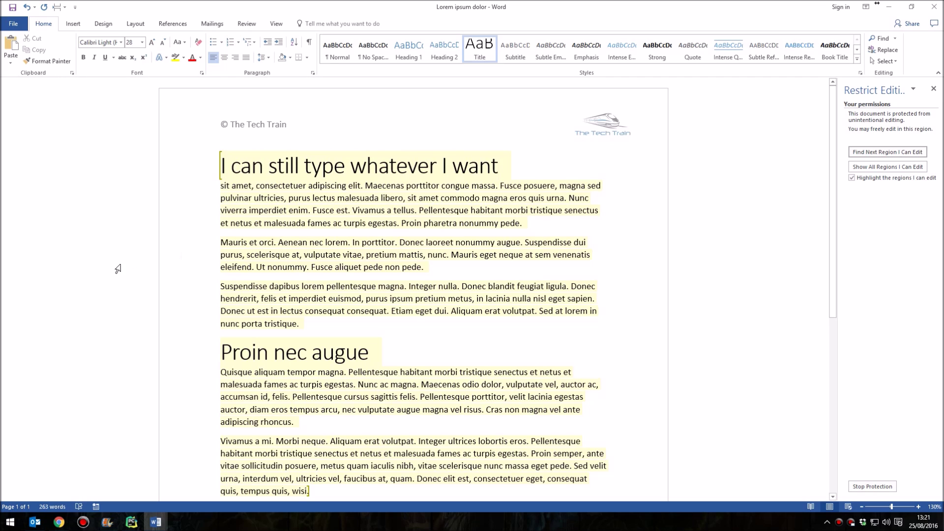
triple_click(310, 263)
text(Hello)
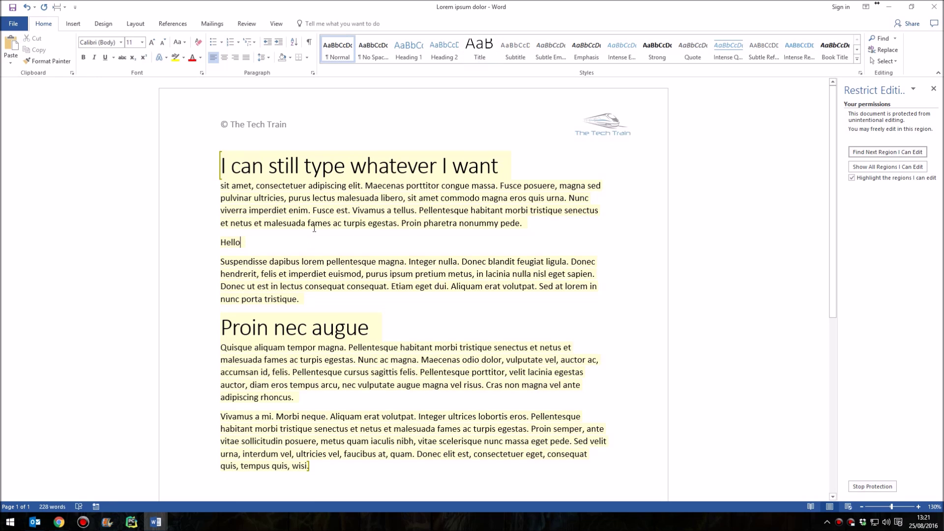
double_click(275, 124)
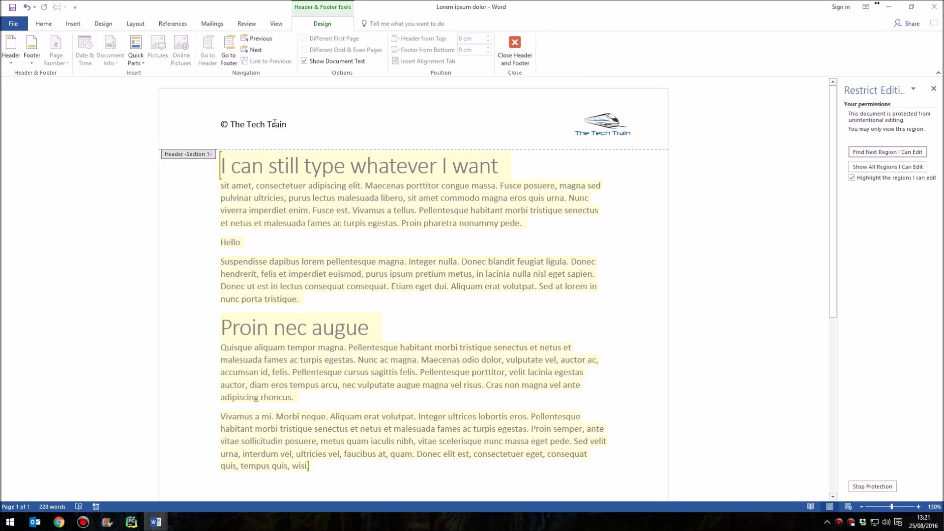
click(303, 124)
triple_click(283, 125)
click(268, 122)
double_click(276, 124)
key(Delete)
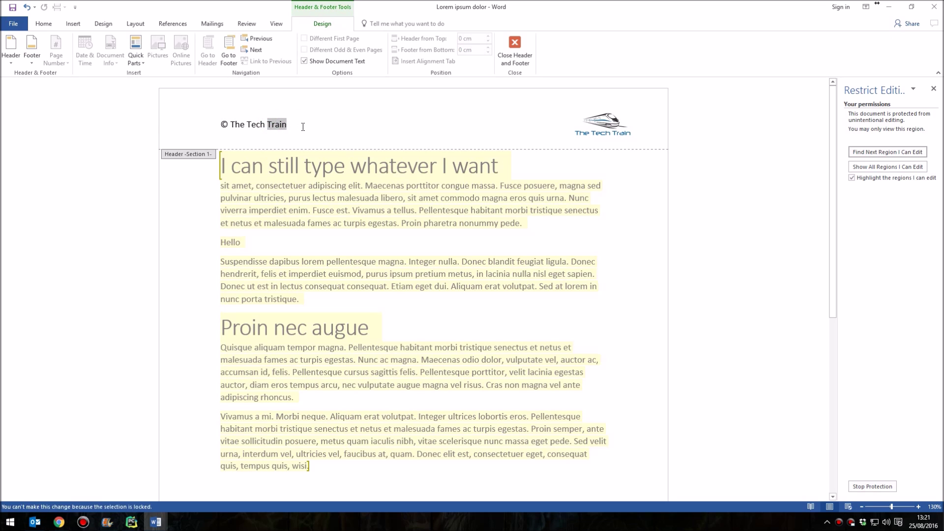
click(249, 127)
triple_click(252, 127)
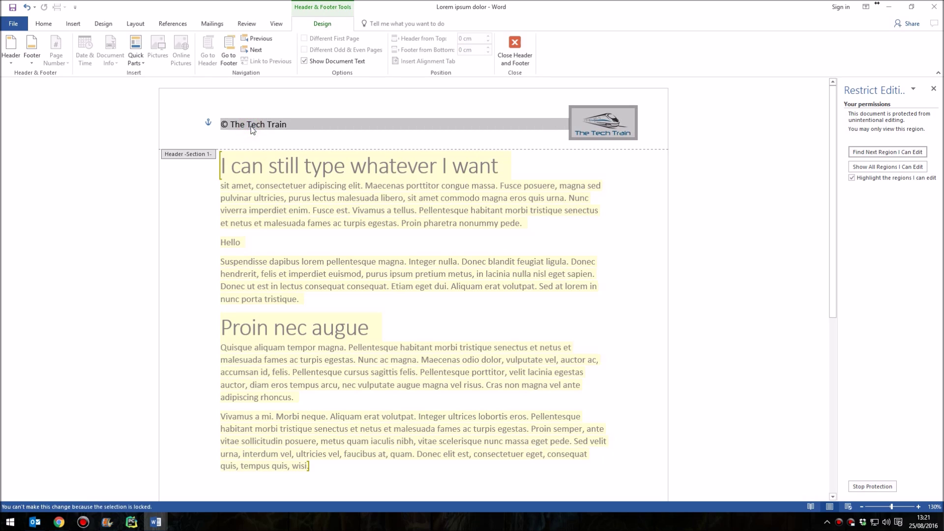
click(254, 128)
double_click(255, 127)
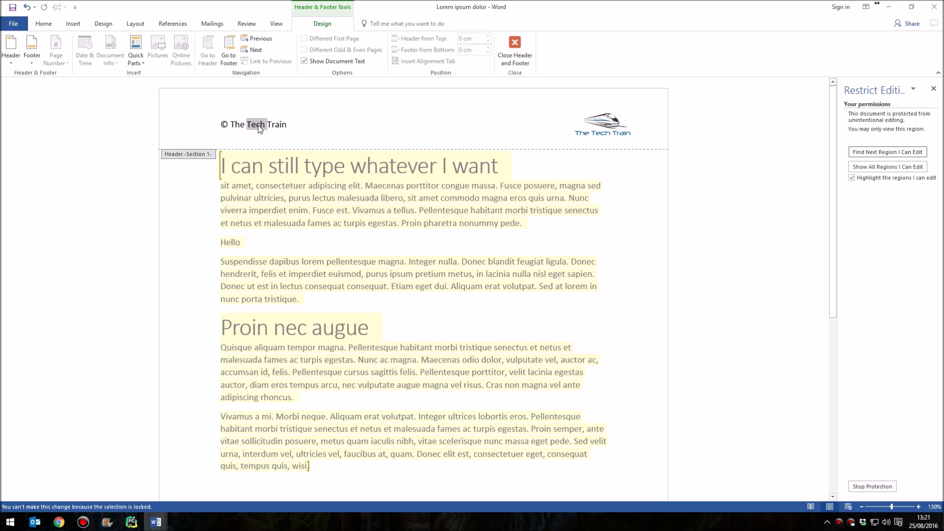
click(305, 125)
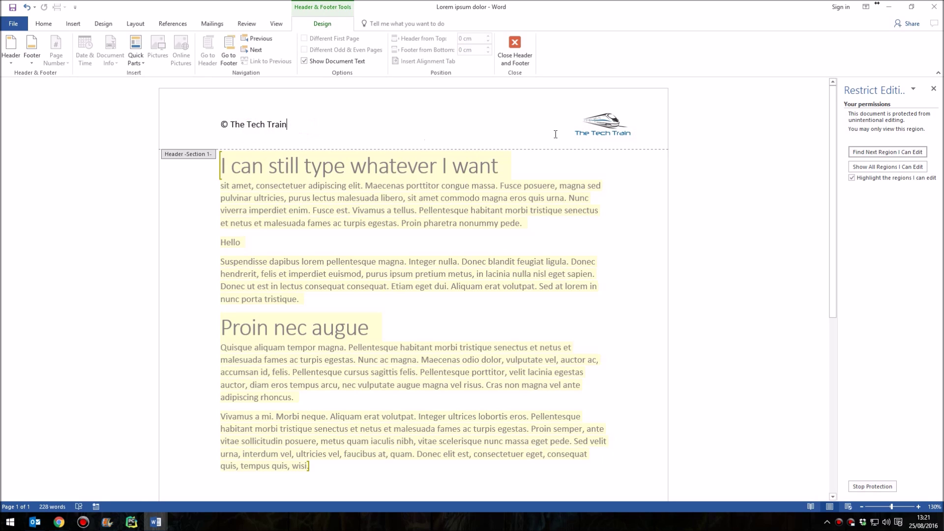
click(601, 126)
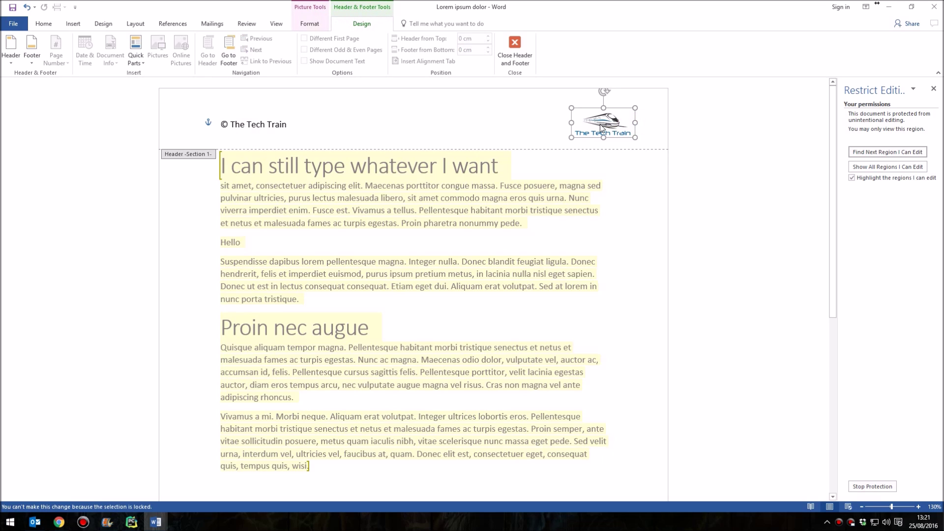
click(568, 137)
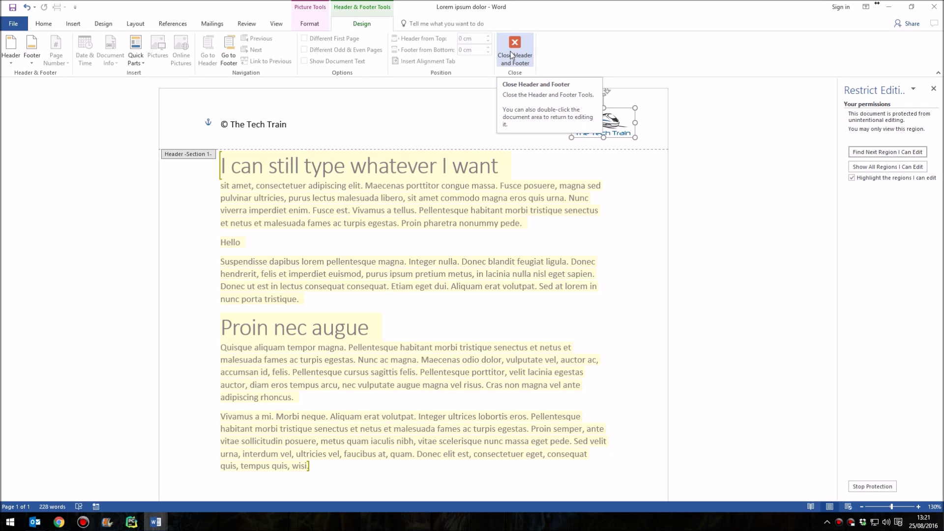
click(512, 54)
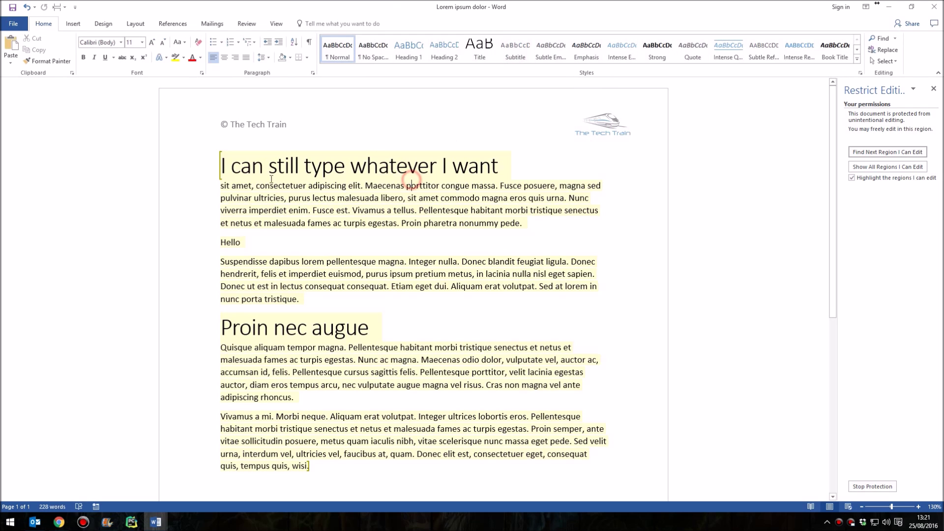